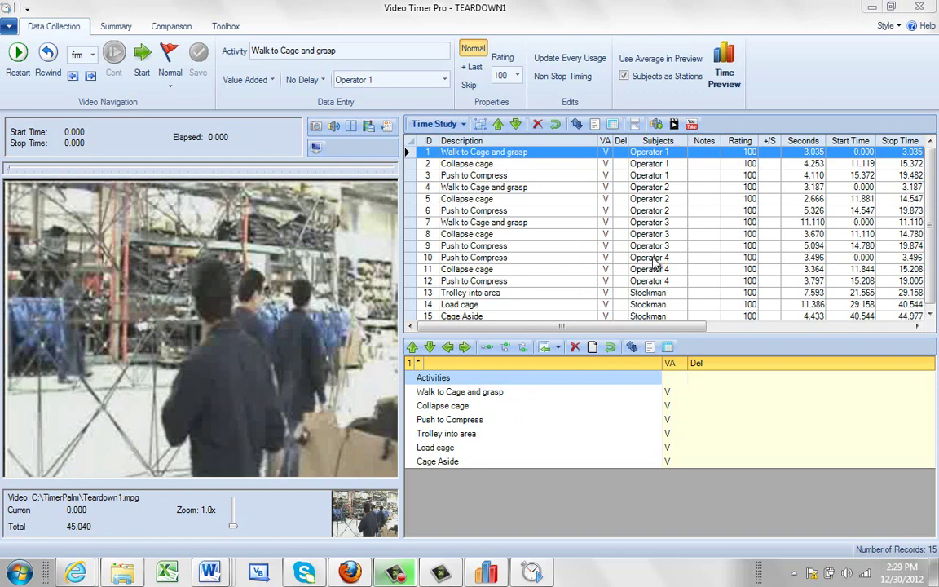
Play the Teardown1 video and stop it at about 26.245 seconds.
{"action": "left_click", "coordinate": [142, 59]}
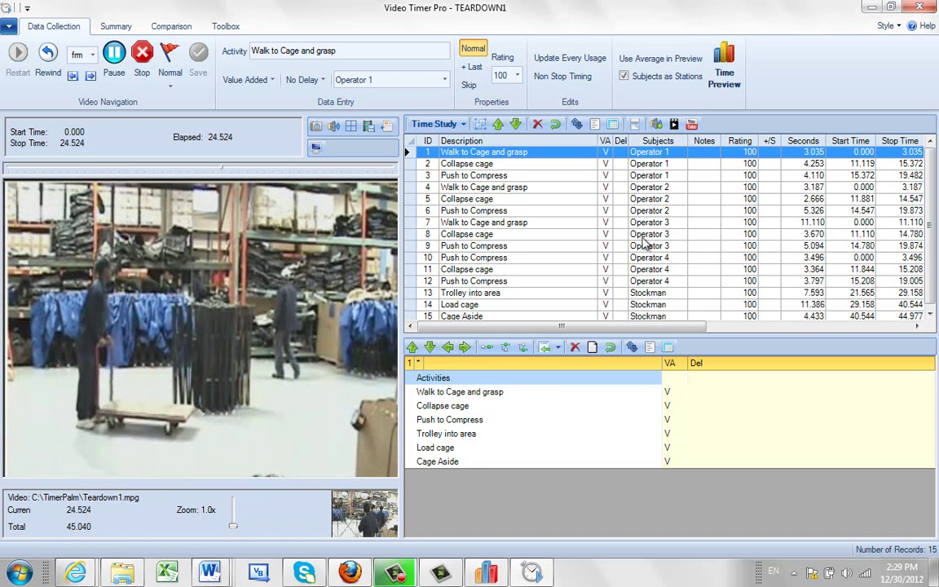
{"action": "left_click", "coordinate": [140, 65]}
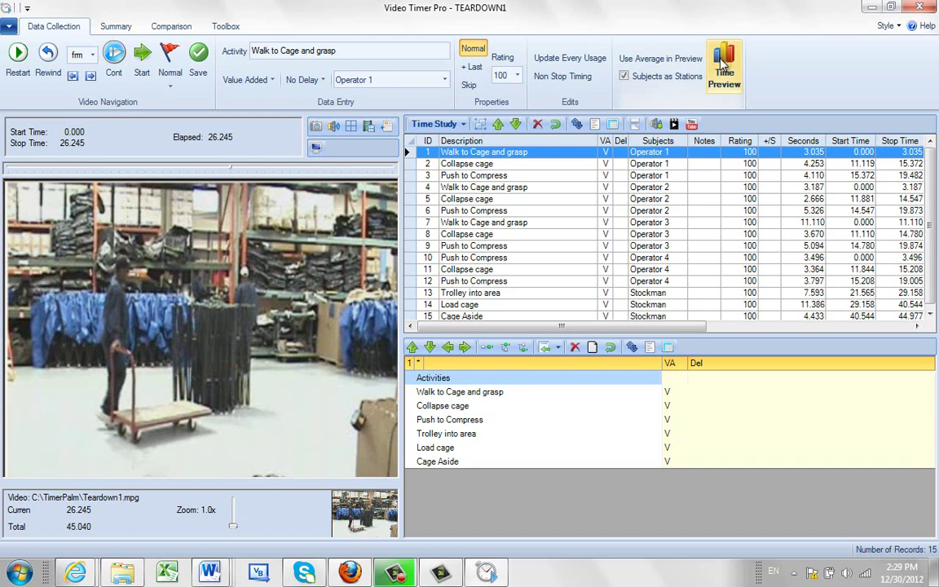
Bring up the Time Preview balance chart of the operators and stockman.
{"action": "left_click", "coordinate": [721, 65]}
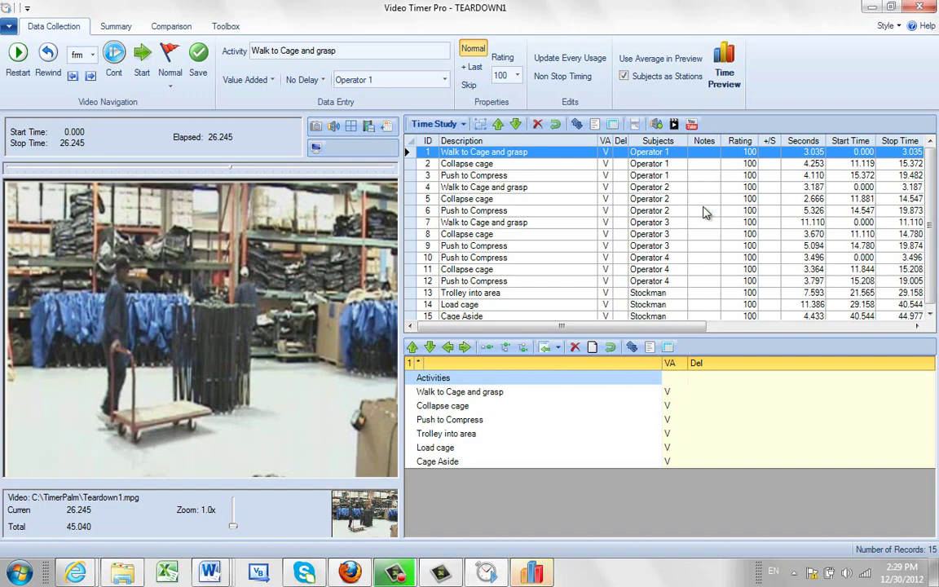
{"action": "left_click", "coordinate": [533, 573]}
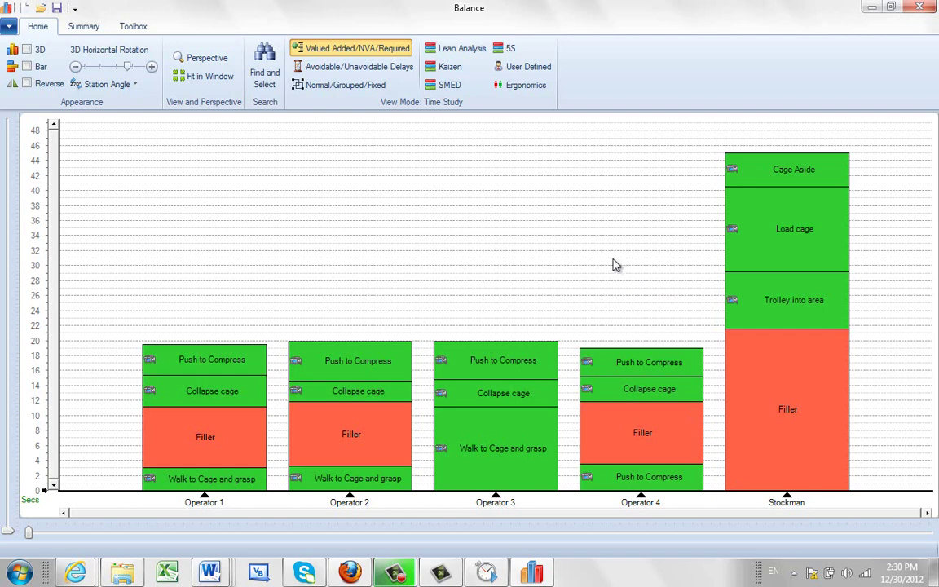
Review the Gantt chart from Summary (62% value added of 123.21 s), then close it.
{"action": "left_click", "coordinate": [81, 27]}
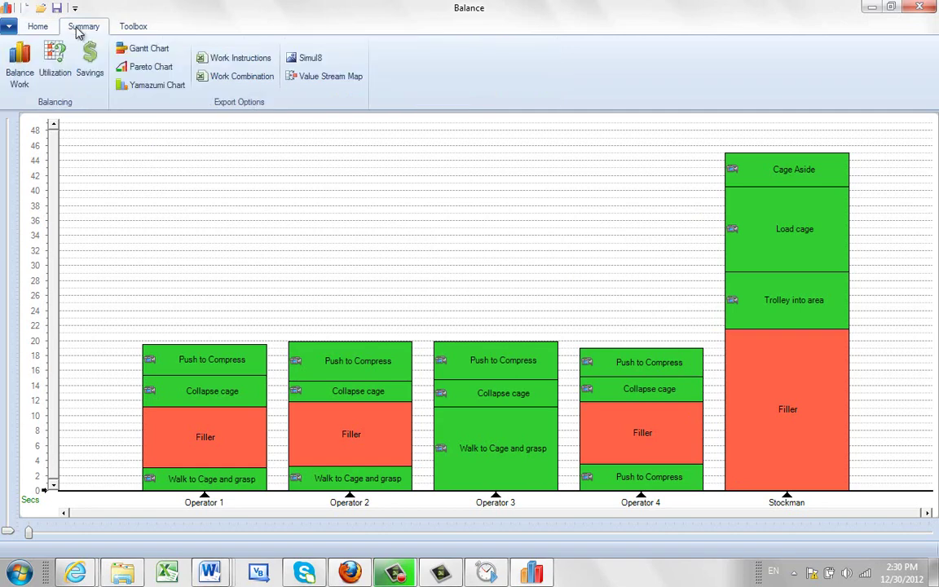
{"action": "left_click", "coordinate": [149, 50]}
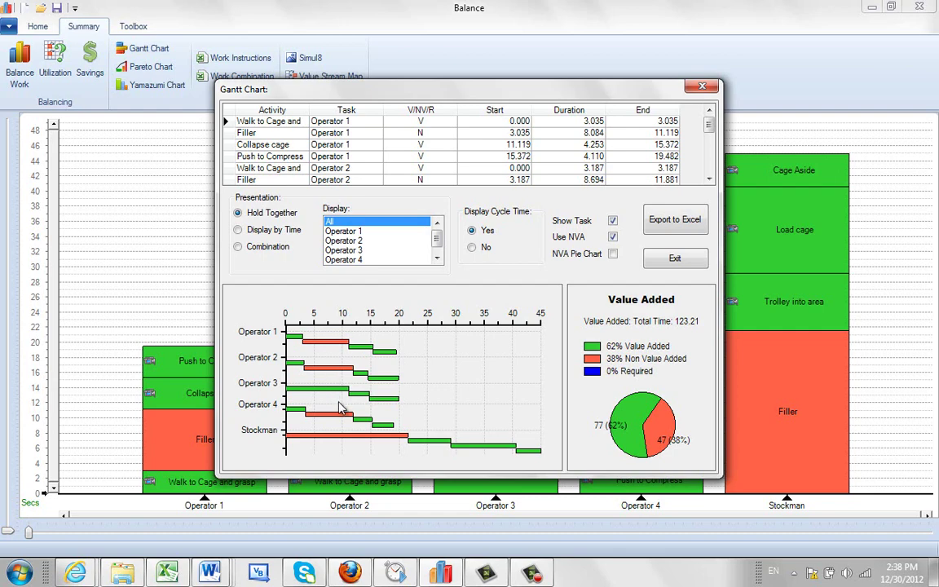
{"action": "left_click", "coordinate": [701, 88]}
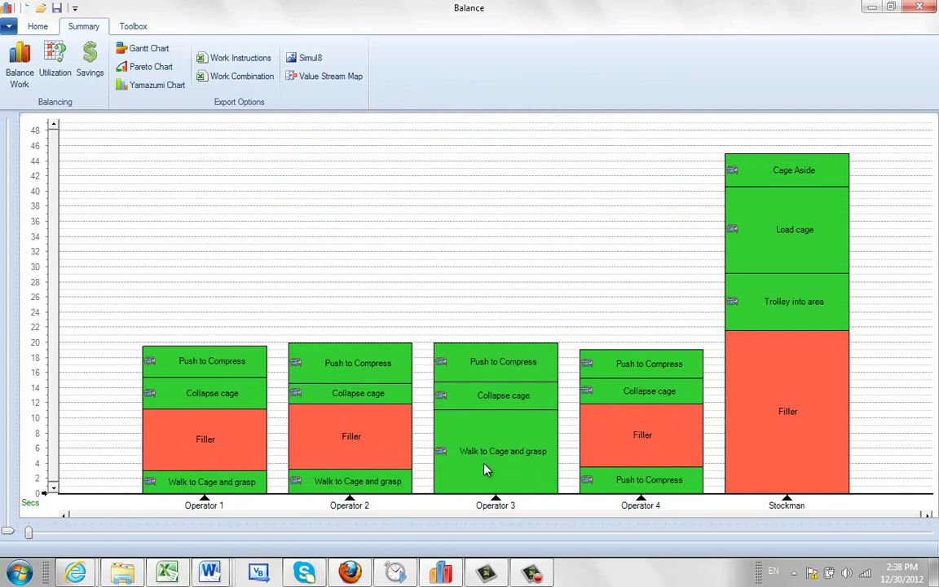
{"action": "mouse_move", "coordinate": [496, 424]}
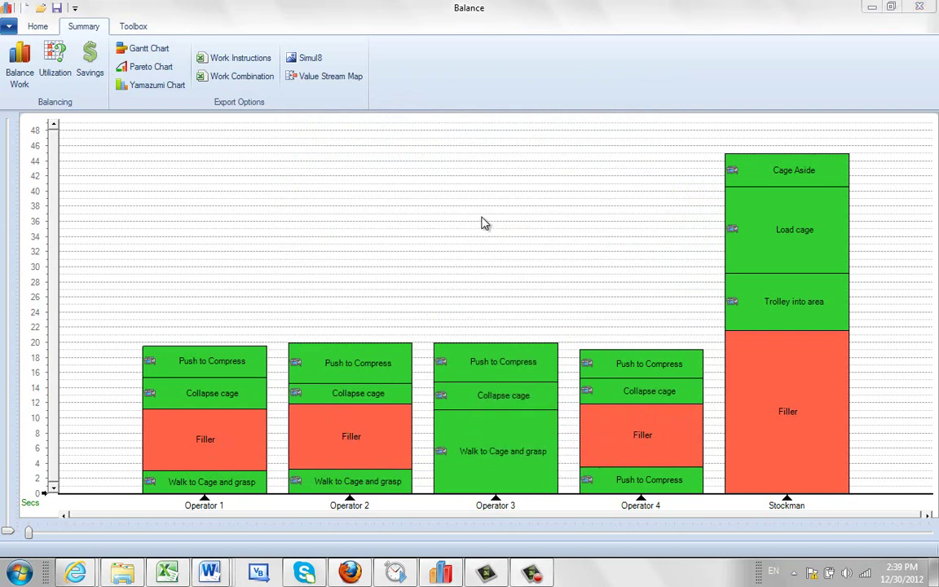
{"action": "left_click", "coordinate": [443, 453]}
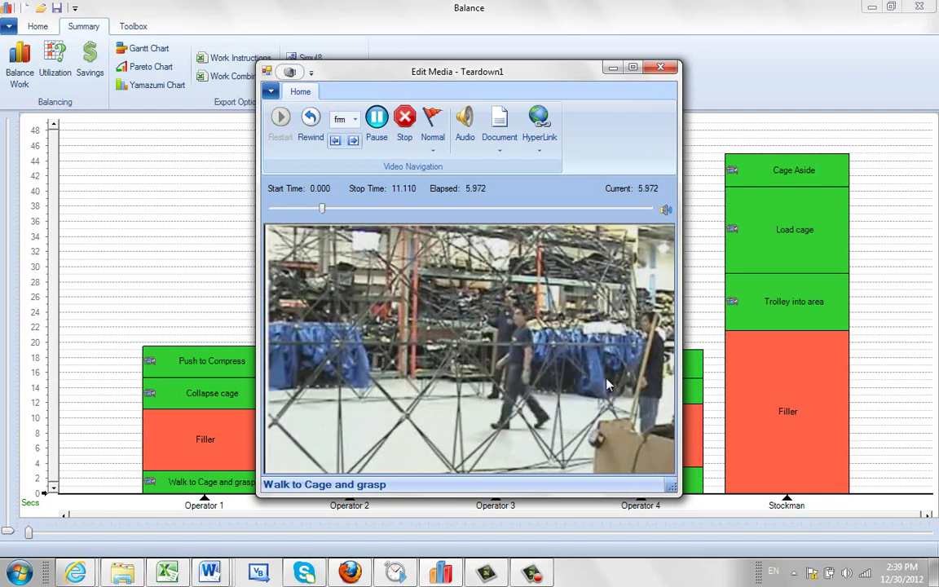
{"action": "left_click", "coordinate": [404, 119]}
{"action": "left_click", "coordinate": [660, 68]}
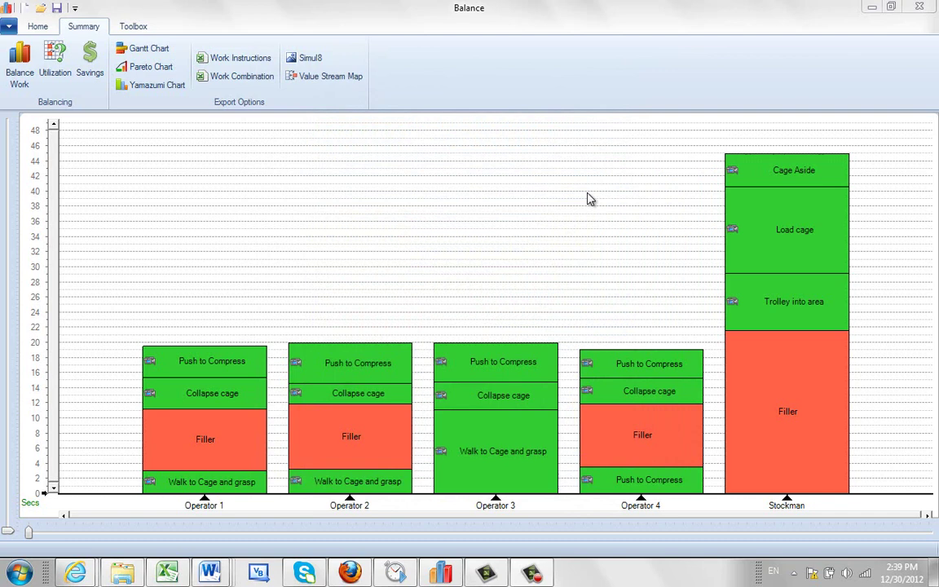
Cut Operator 3's Walk to Cage and grasp to about 3 s, saving 6.3% (115.401 s).
{"action": "left_click", "coordinate": [89, 53]}
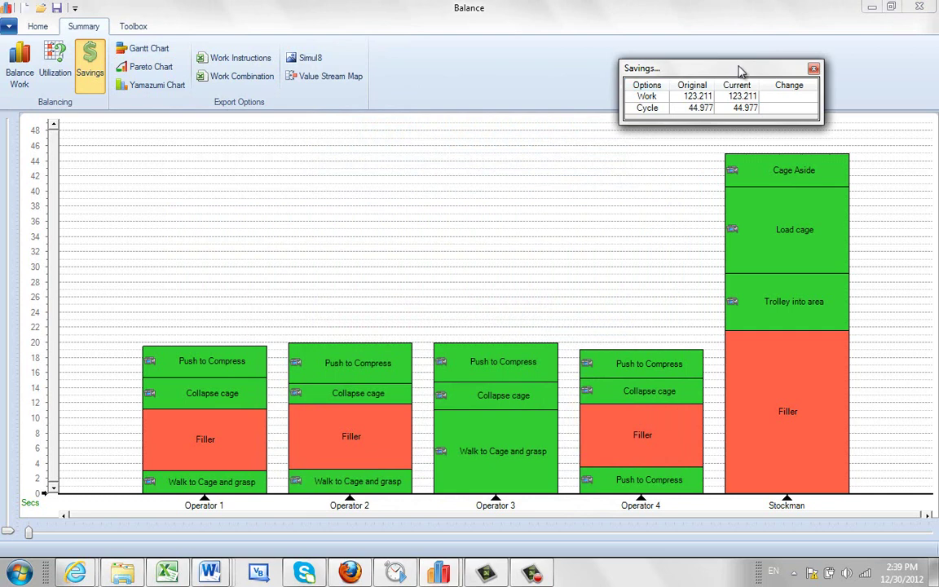
{"action": "left_click_drag", "start_coordinate": [741, 72], "coordinate": [789, 77]}
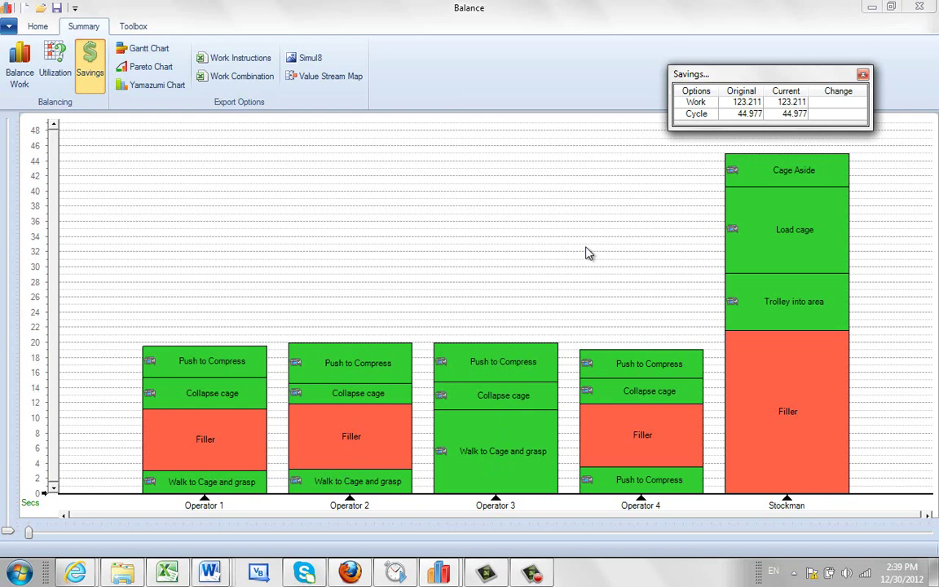
{"action": "left_click", "coordinate": [504, 453]}
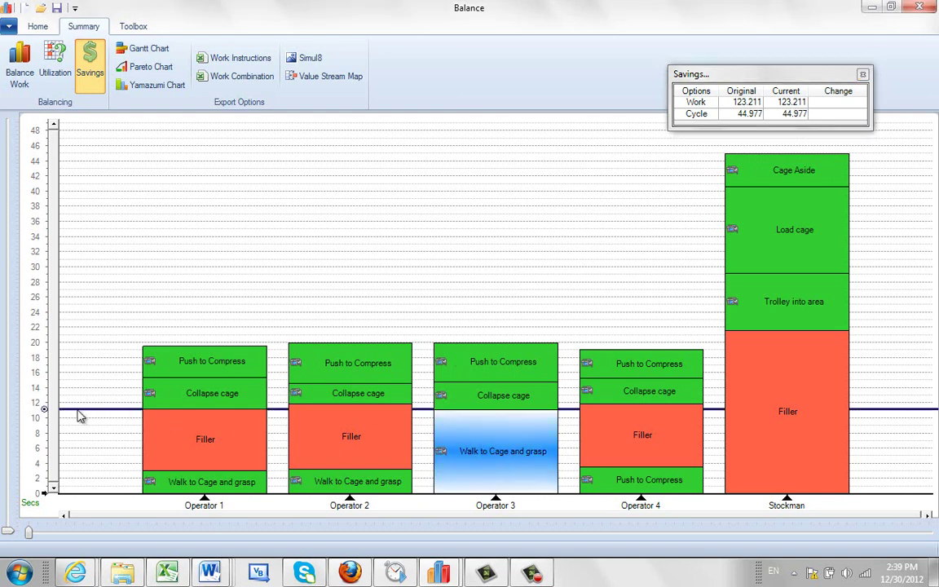
{"action": "left_click_drag", "start_coordinate": [45, 414], "coordinate": [50, 477]}
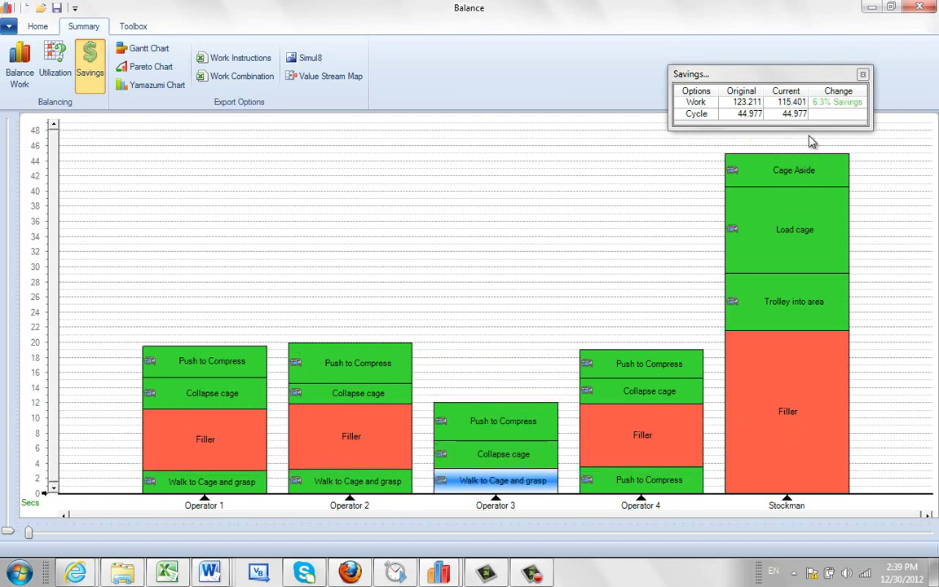
{"action": "left_click_drag", "start_coordinate": [757, 78], "coordinate": [563, 102]}
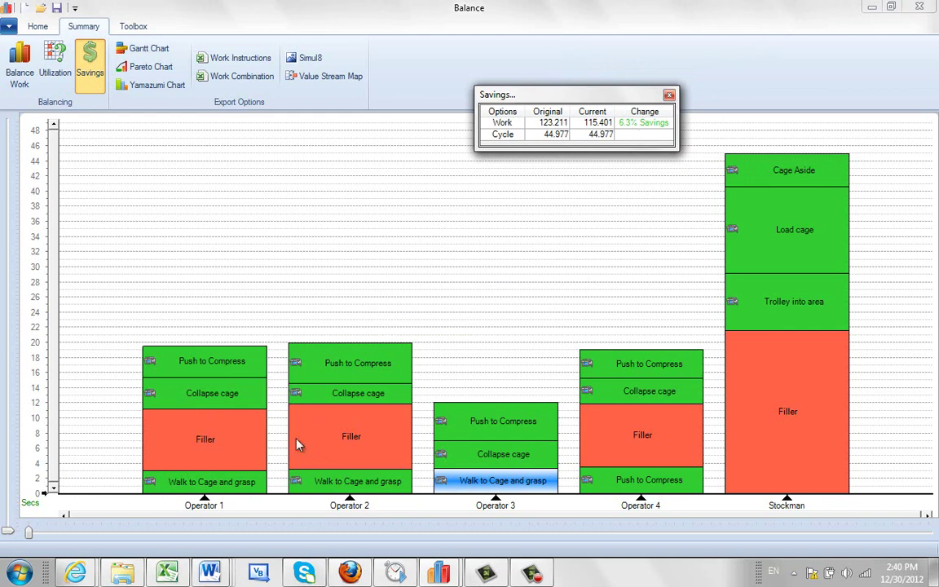
Delete the Filler blocks of Operators 2, 1 and 4.
{"action": "left_click", "coordinate": [345, 445]}
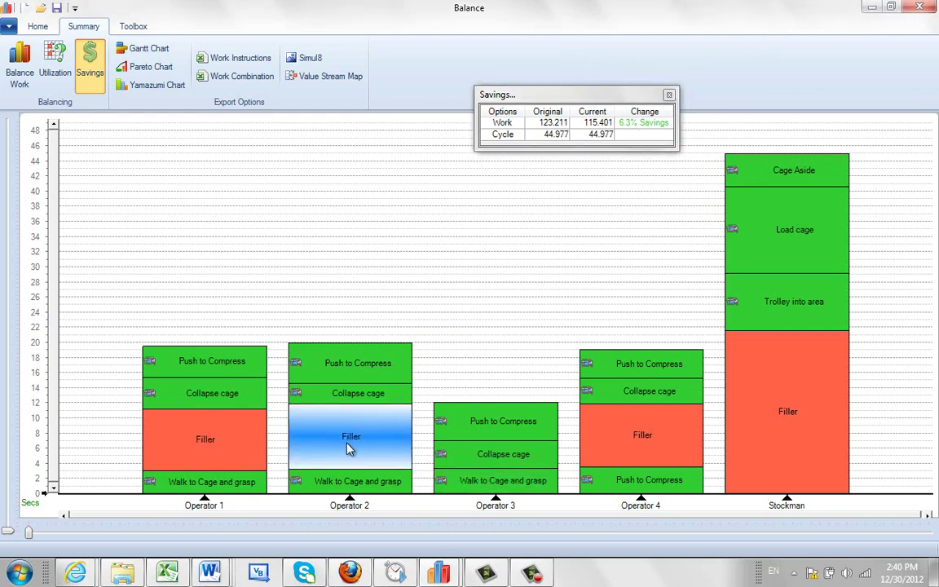
{"action": "key", "text": "Delete"}
{"action": "left_click", "coordinate": [220, 453]}
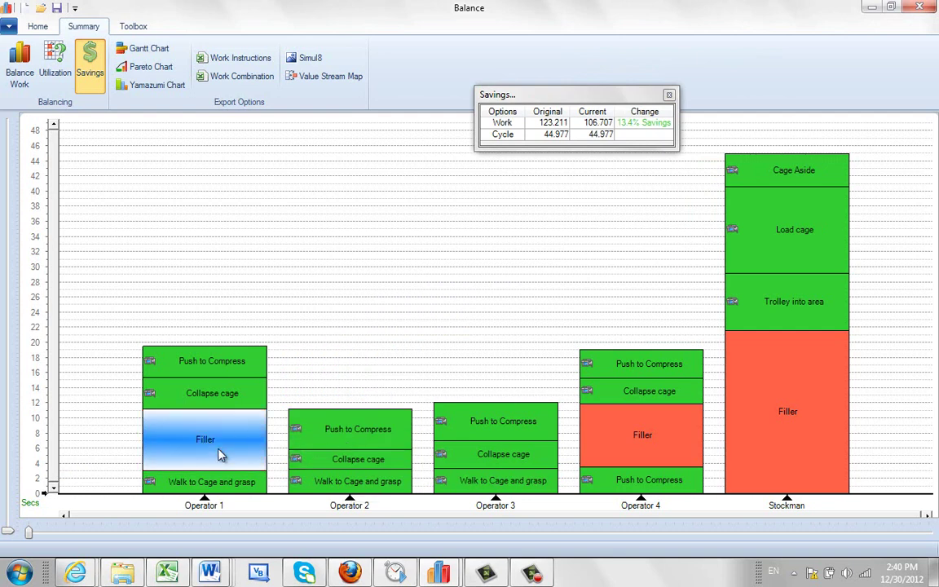
{"action": "key", "text": "Delete"}
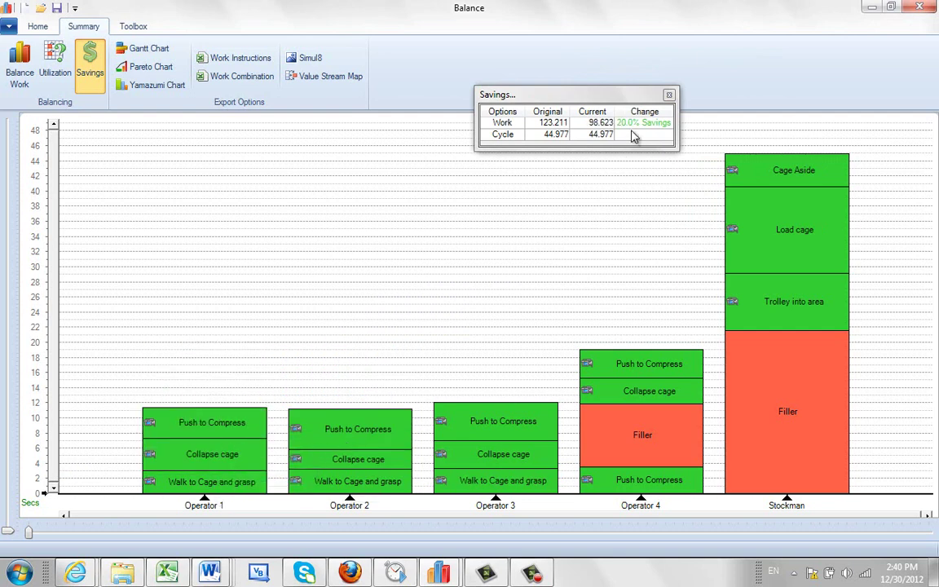
{"action": "left_click", "coordinate": [629, 438]}
{"action": "key", "text": "Delete"}
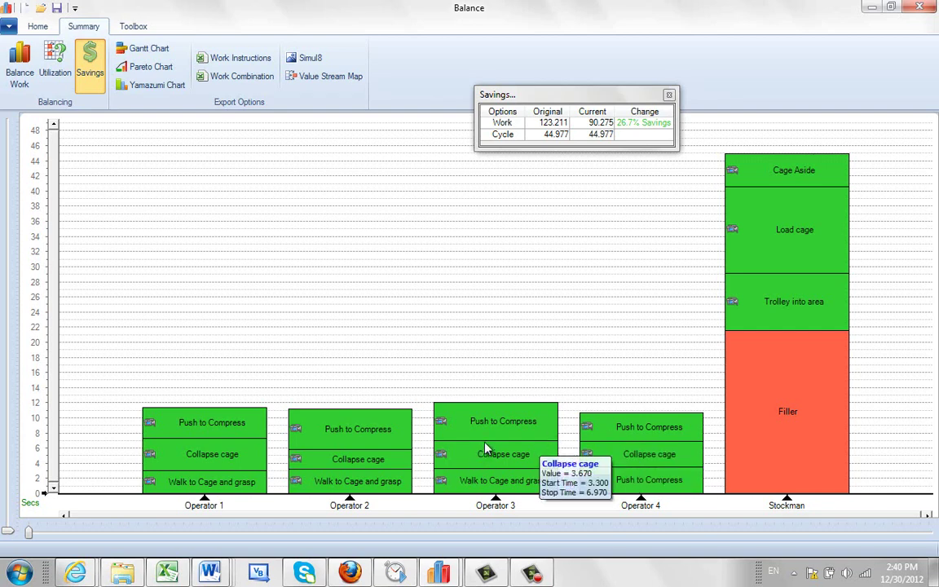
Shorten the Stockman's Filler, giving work 80.842 s (34.4%) and cycle 35.544 s (21.0%).
{"action": "left_click", "coordinate": [773, 391]}
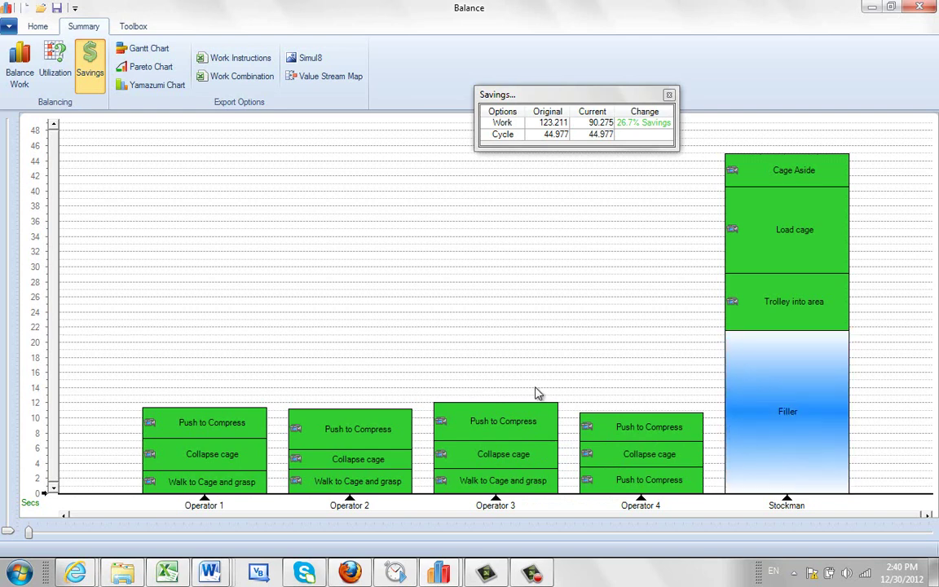
{"action": "left_click", "coordinate": [769, 383]}
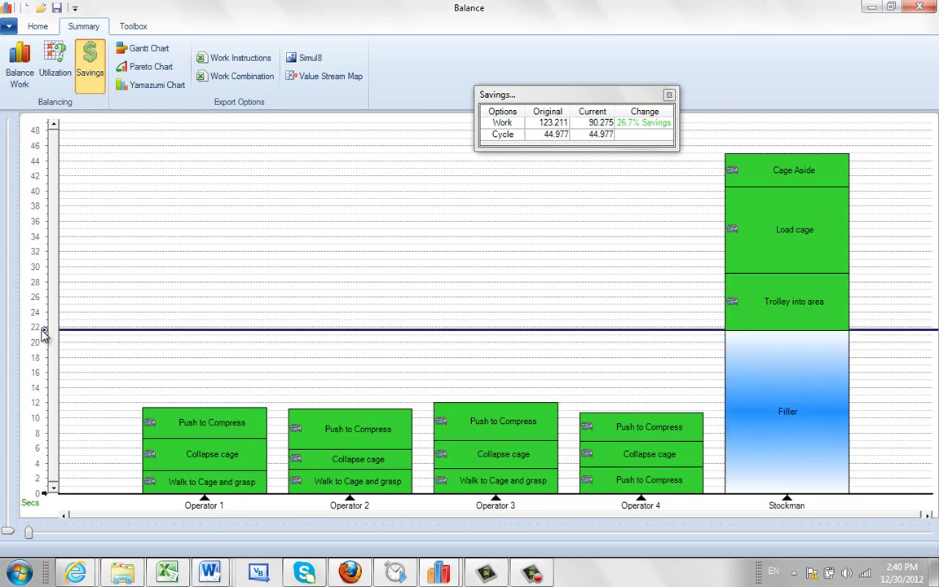
{"action": "left_click_drag", "start_coordinate": [46, 334], "coordinate": [47, 407]}
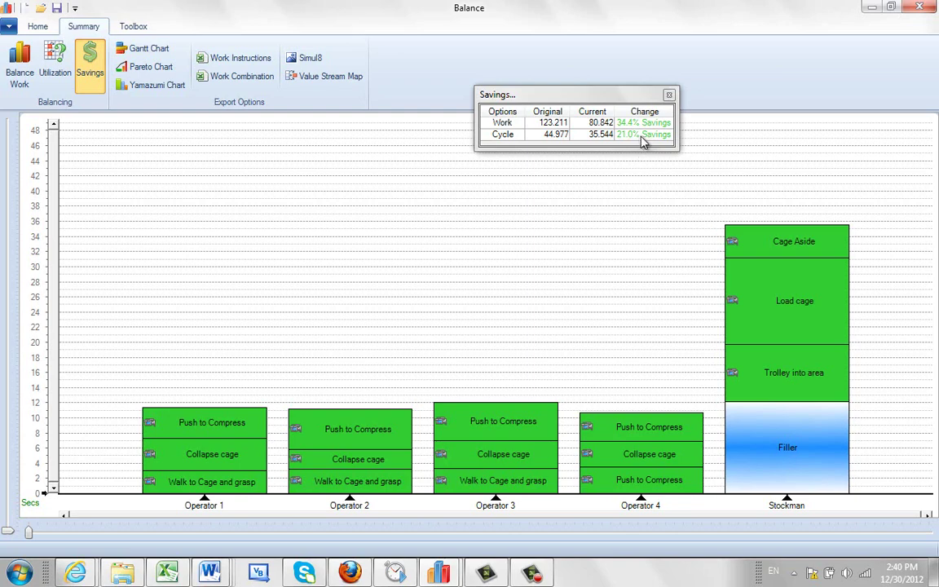
{"action": "left_click", "coordinate": [147, 50]}
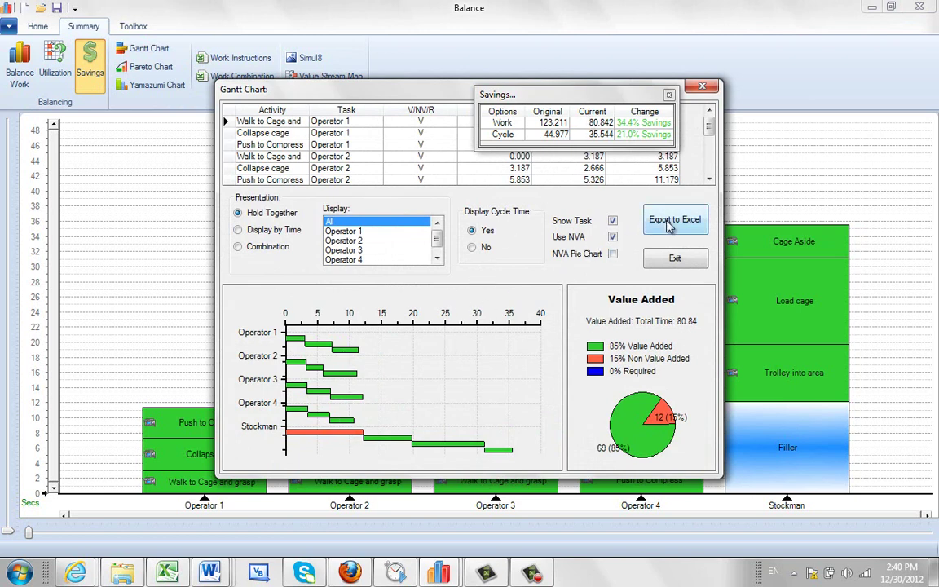
{"action": "left_click", "coordinate": [703, 88]}
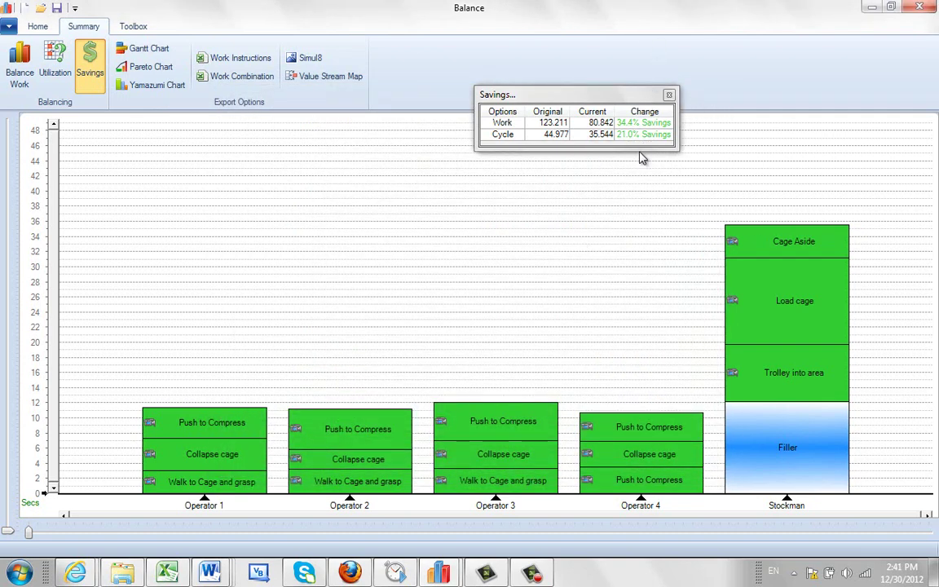
Close the savings summary and review the Stockman's Load cage clip (29.158–40.544 s).
{"action": "left_click_drag", "start_coordinate": [562, 91], "coordinate": [644, 82]}
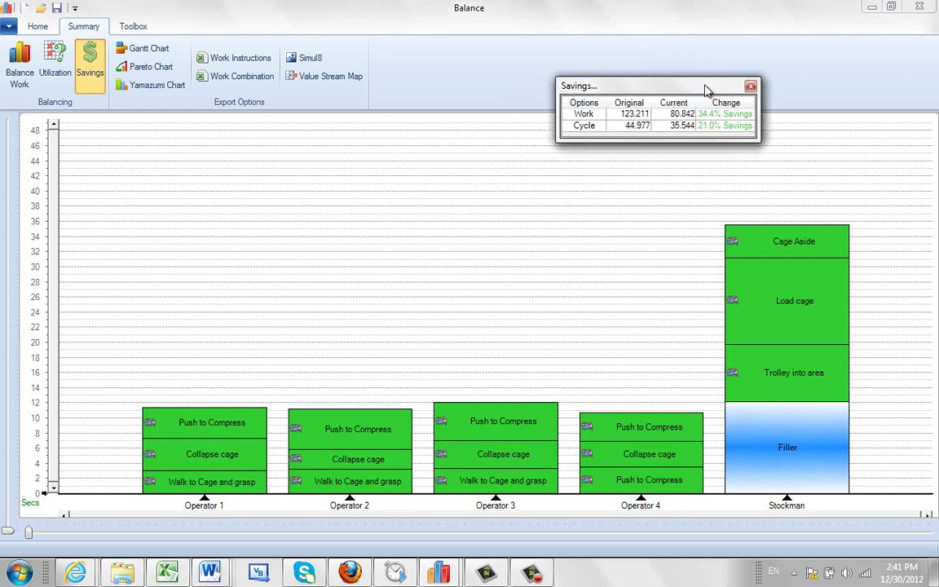
{"action": "left_click", "coordinate": [750, 87]}
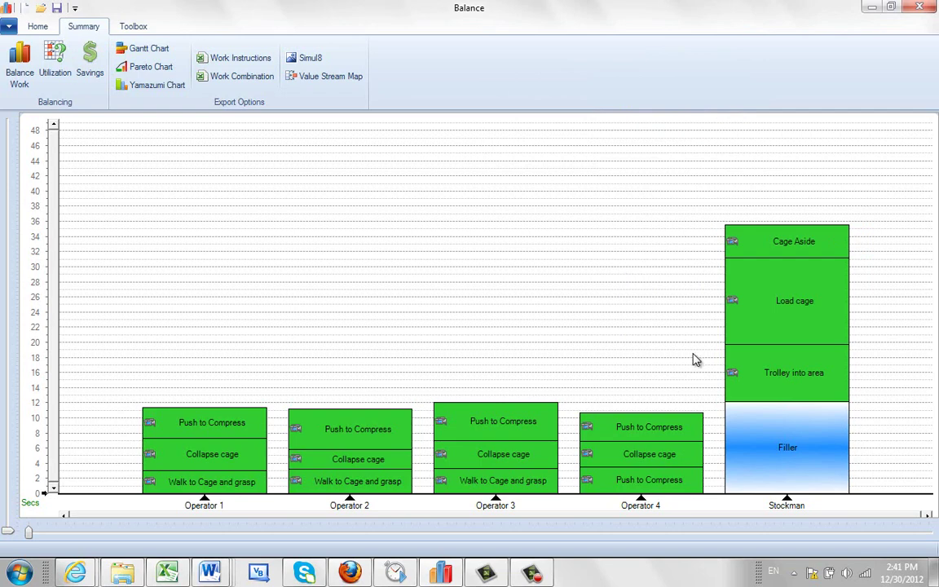
{"action": "left_click", "coordinate": [732, 302]}
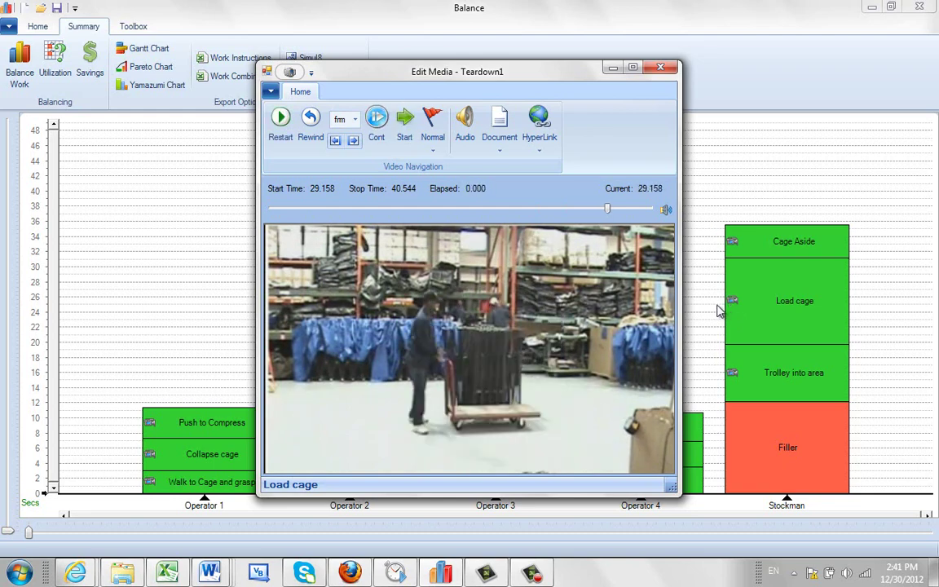
{"action": "left_click", "coordinate": [663, 70]}
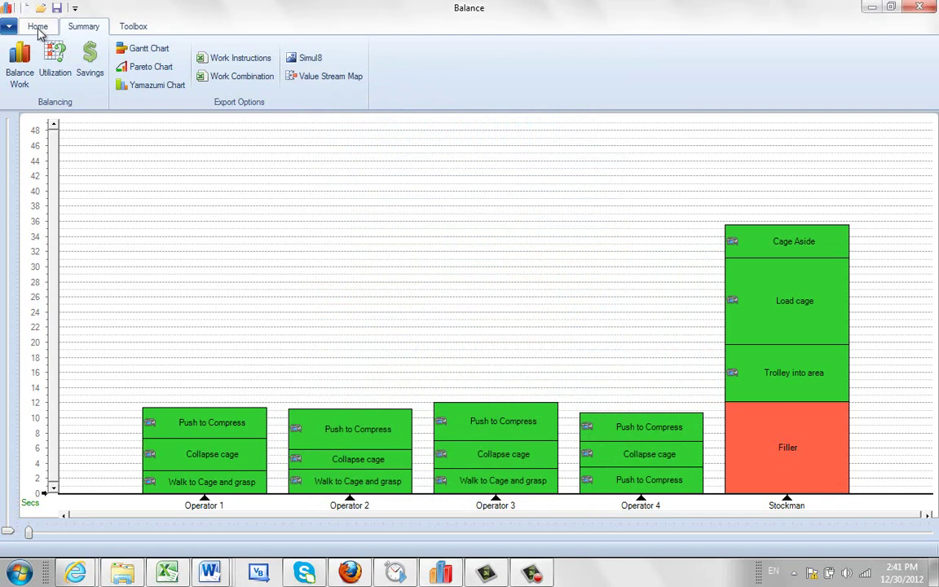
Switch the balance chart to Ergonomics view mode and select the Stockman's Load cage bar.
{"action": "left_click", "coordinate": [38, 27]}
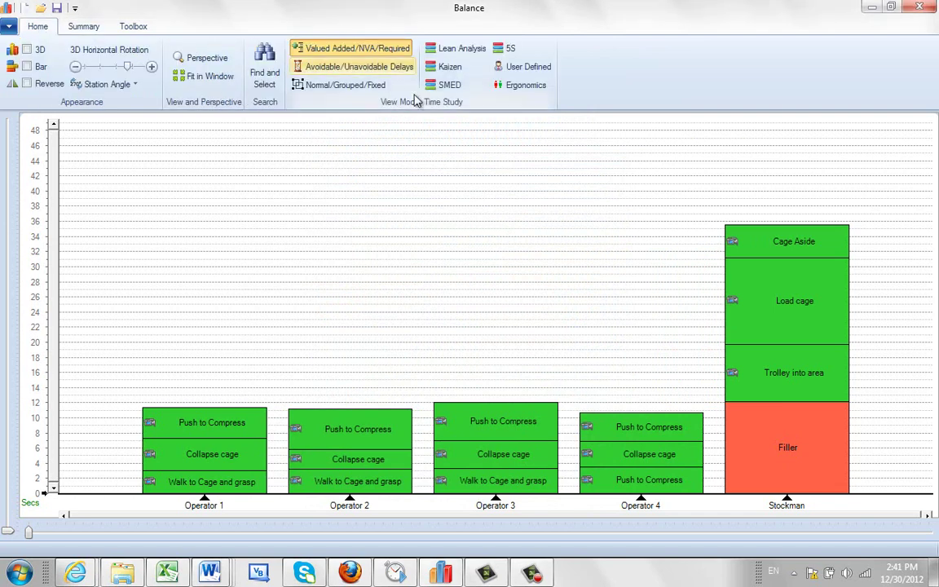
{"action": "left_click", "coordinate": [527, 87]}
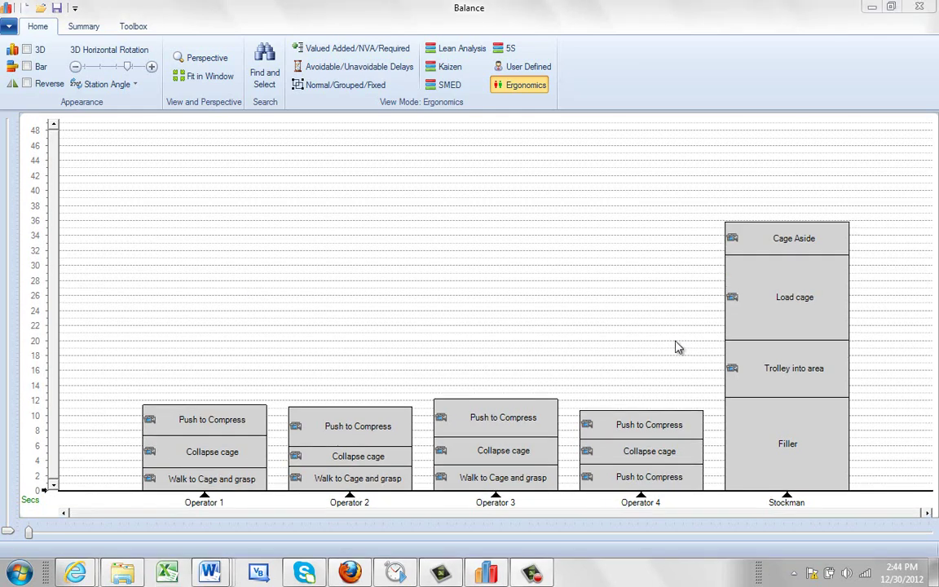
{"action": "left_click", "coordinate": [795, 297]}
Assess Load cage ergonomically, pausing its clip at 32.955 s (33.9%) and selecting the lower back.
{"action": "double_click", "coordinate": [794, 297]}
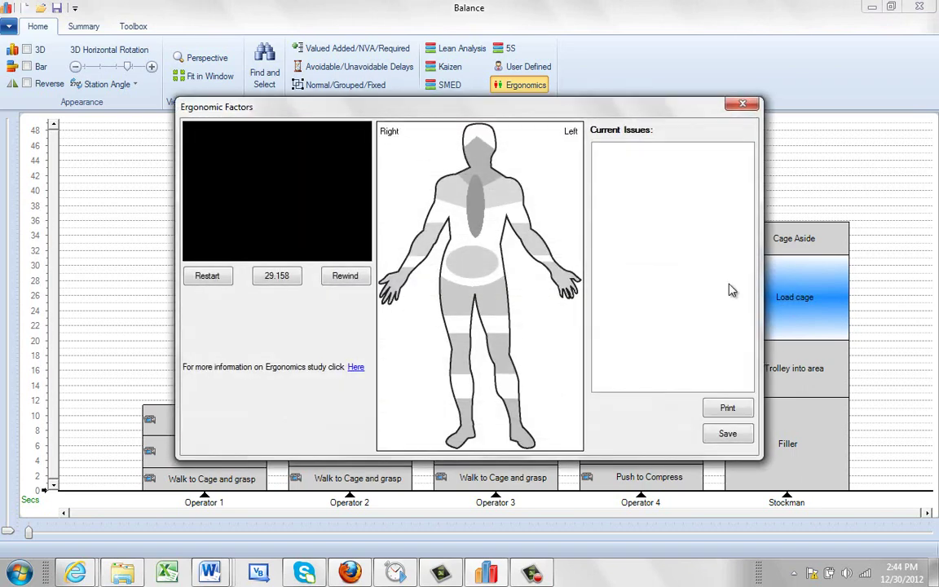
{"action": "left_click", "coordinate": [275, 280]}
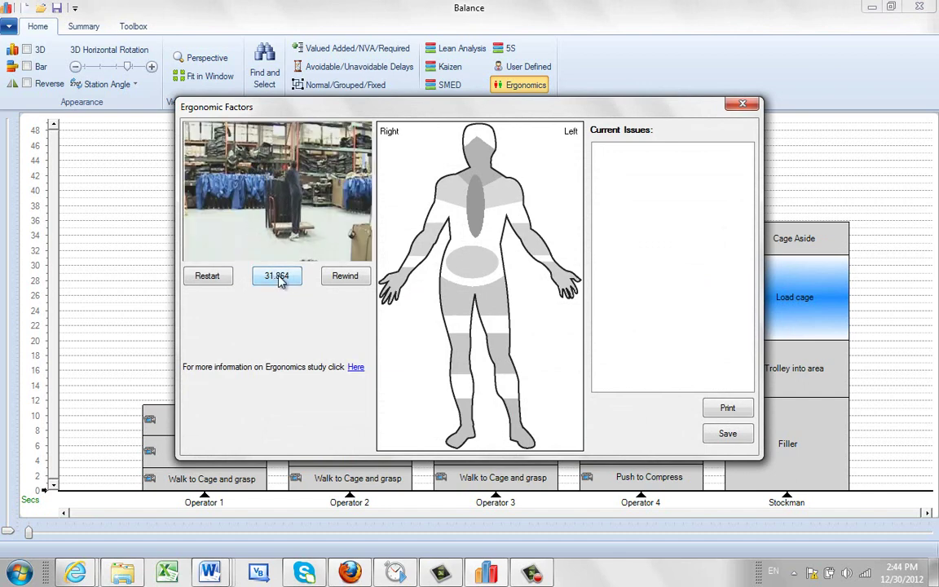
{"action": "left_click", "coordinate": [279, 280]}
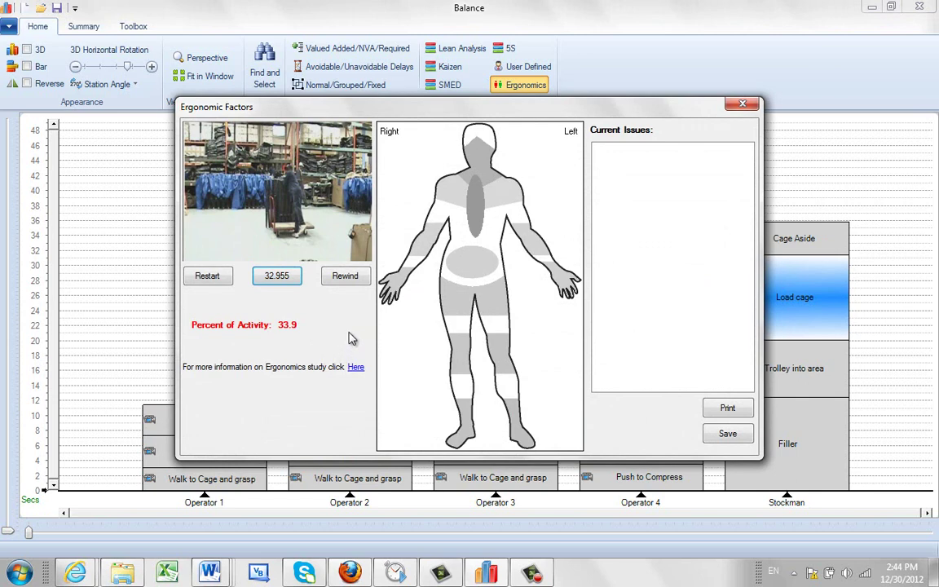
{"action": "left_click", "coordinate": [492, 269]}
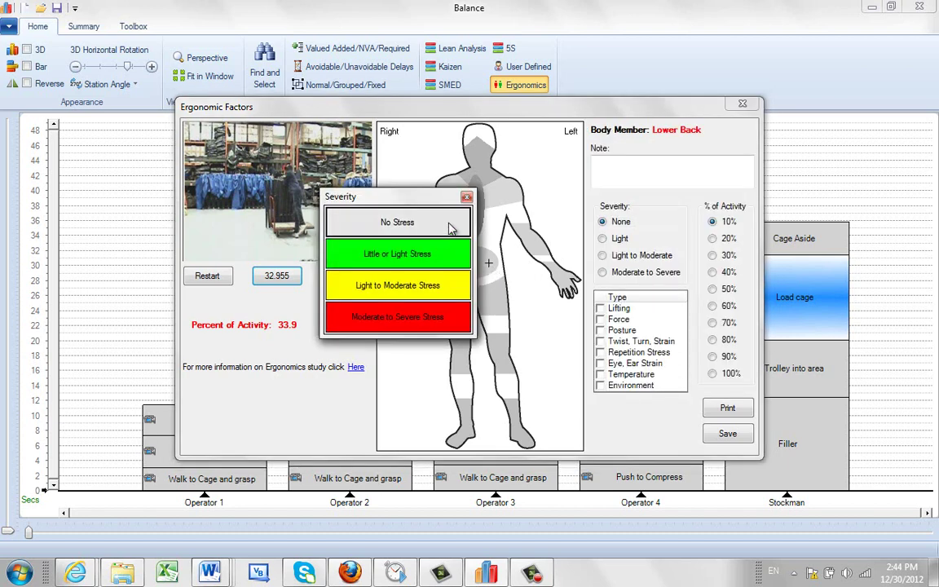
Rate the lower back and back as Moderate to Severe.
{"action": "left_click", "coordinate": [417, 318]}
{"action": "left_click", "coordinate": [483, 222]}
{"action": "left_click", "coordinate": [447, 282]}
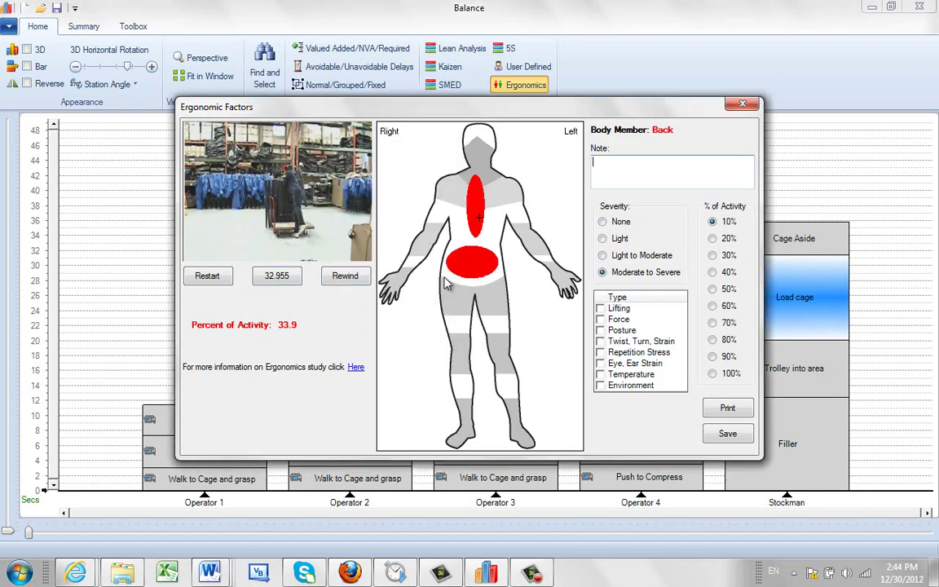
Rate the right shoulder, elbow, hand and foot as Light to Moderate.
{"action": "left_click", "coordinate": [454, 190]}
{"action": "left_click", "coordinate": [401, 219]}
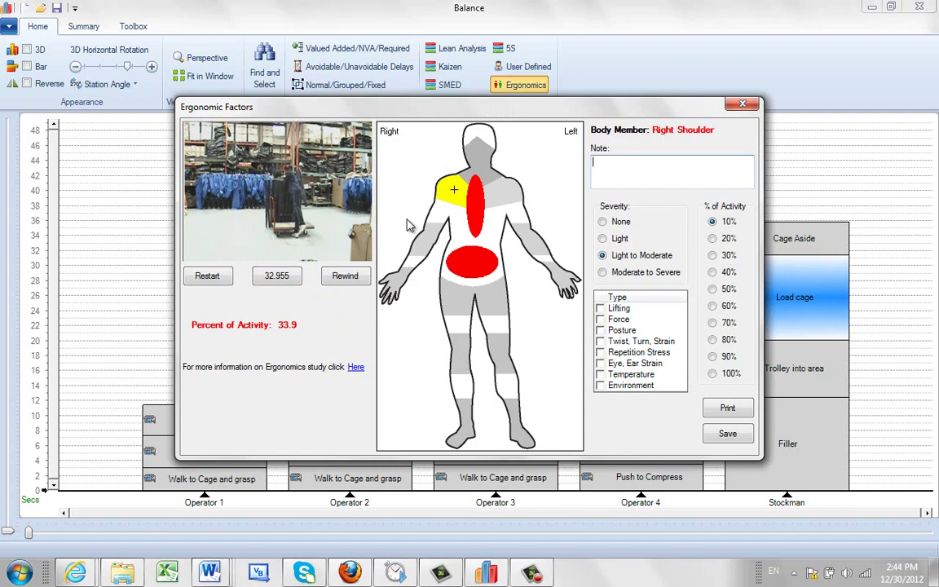
{"action": "left_click", "coordinate": [430, 236]}
{"action": "left_click", "coordinate": [383, 257]}
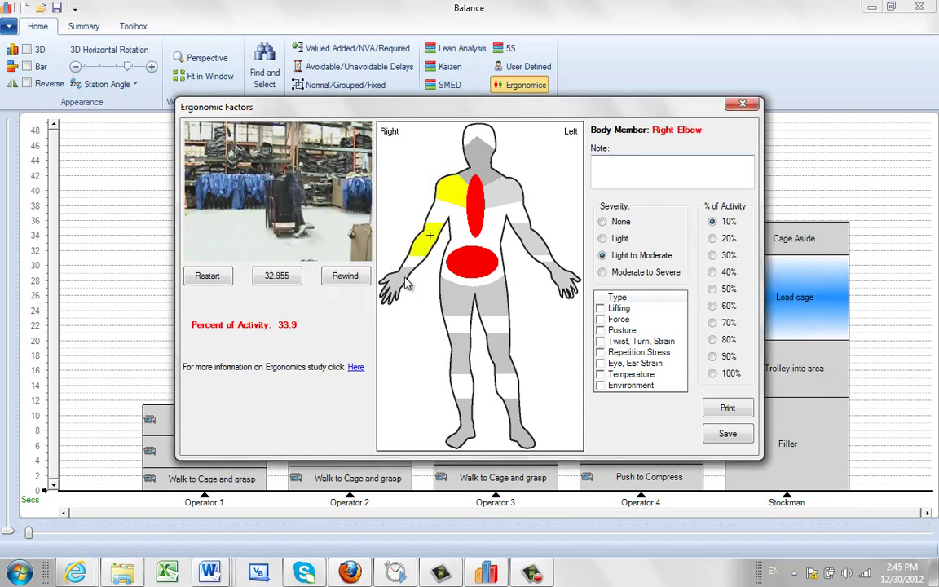
{"action": "left_click", "coordinate": [379, 267]}
{"action": "left_click", "coordinate": [356, 298]}
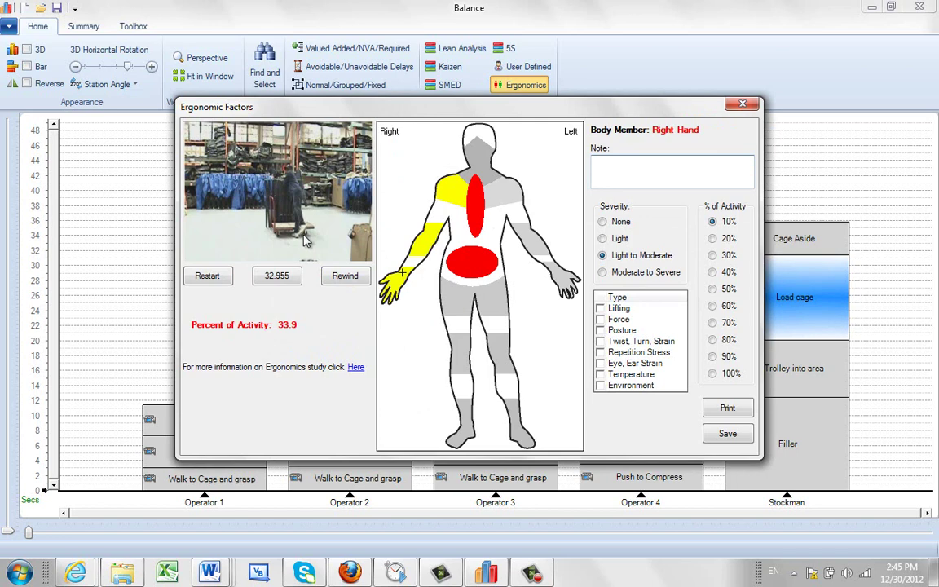
{"action": "left_click", "coordinate": [462, 425]}
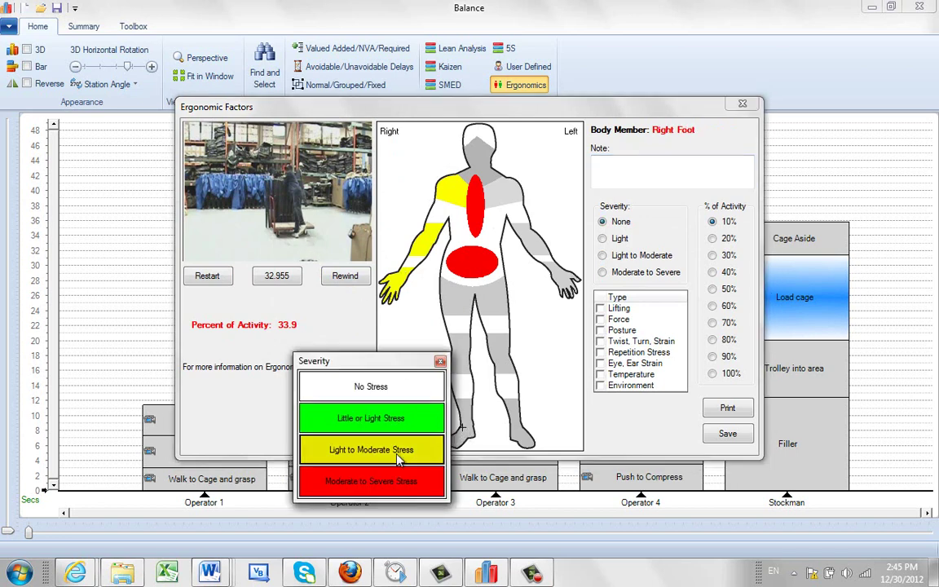
{"action": "left_click", "coordinate": [389, 393]}
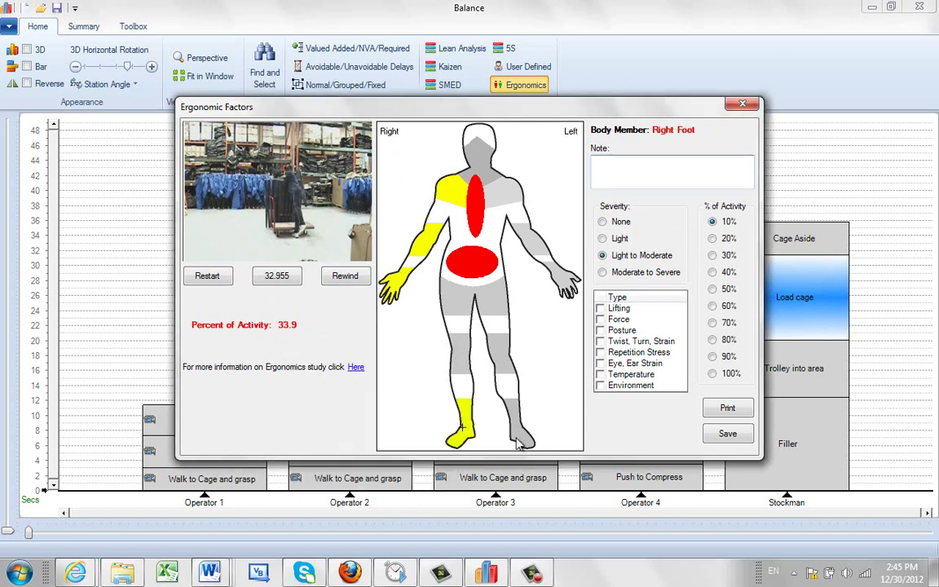
Tick Lifting, Force and Posture as stress types.
{"action": "left_click", "coordinate": [601, 308]}
{"action": "left_click", "coordinate": [601, 319]}
{"action": "left_click", "coordinate": [601, 330]}
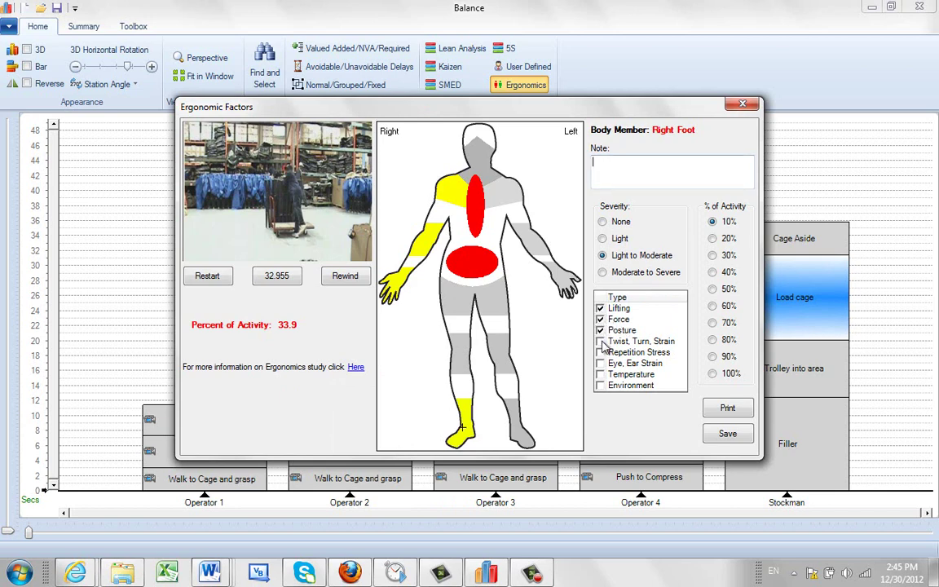
Tick Twist, Turn, Strain, set 70% of activity, and note 'Needs help here - could damage product'.
{"action": "left_click", "coordinate": [601, 342]}
{"action": "left_click", "coordinate": [713, 324]}
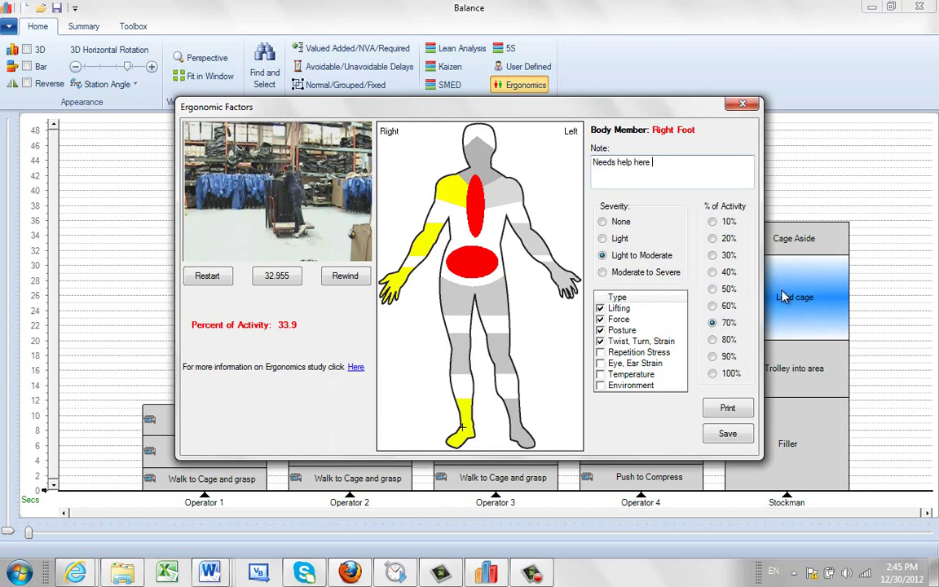
{"action": "type", "text": "ld damage prodcu"}
{"action": "type", "text": "t"}
{"action": "key", "text": "BackSpace"}
{"action": "key", "text": "BackSpace"}
{"action": "key", "text": "BackSpace"}
{"action": "type", "text": "uct"}
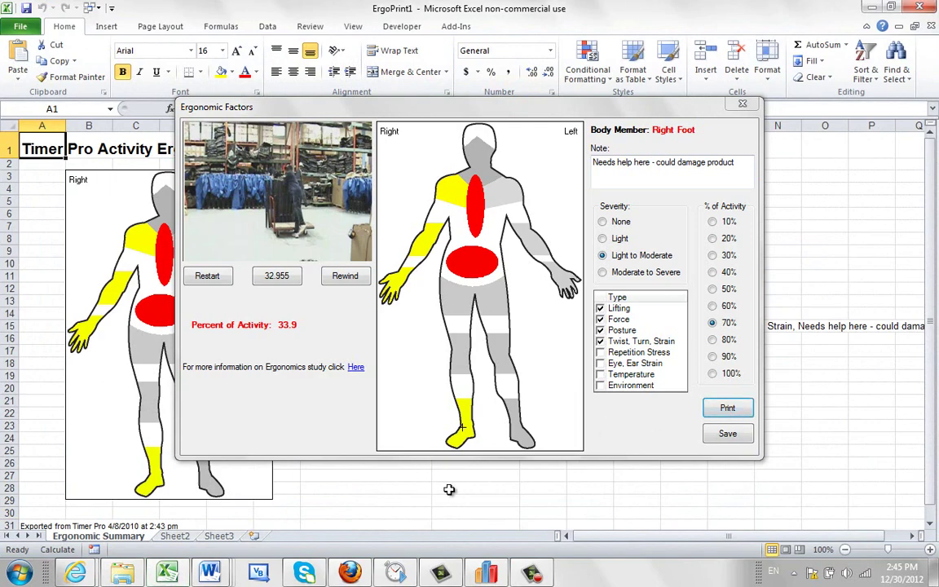
Export the Load cage assessment to Excel, shrink the body diagram to fit D3:F17, then close Excel.
{"action": "left_click", "coordinate": [449, 488]}
{"action": "left_click_drag", "start_coordinate": [635, 114], "coordinate": [804, 520]}
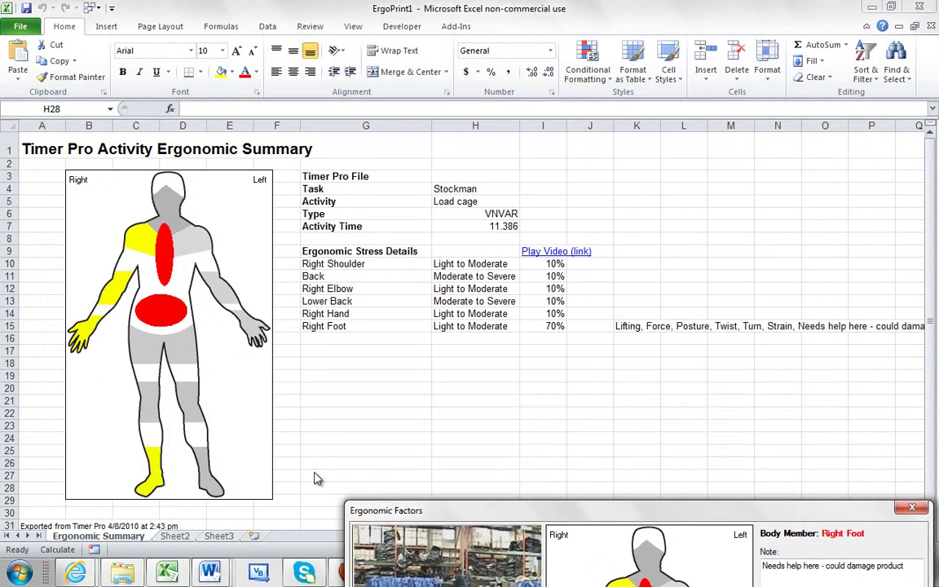
{"action": "left_click", "coordinate": [266, 489]}
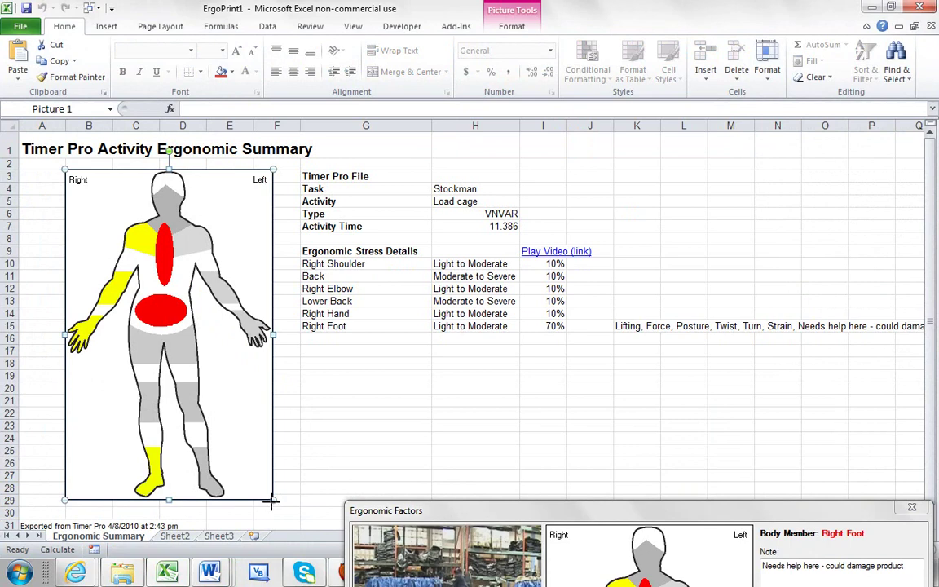
{"action": "left_click_drag", "start_coordinate": [274, 500], "coordinate": [286, 363]}
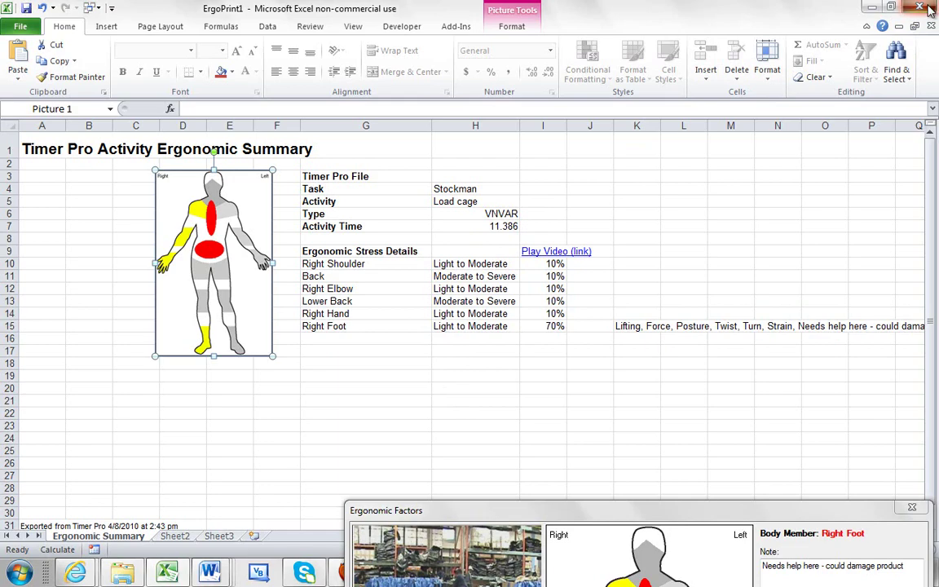
{"action": "left_click", "coordinate": [871, 7]}
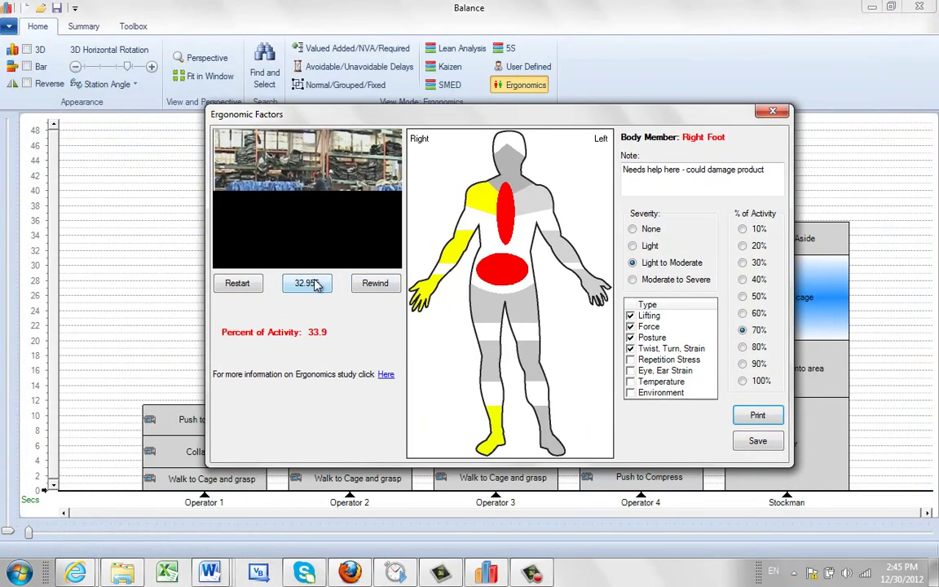
Save and close the Load cage ergonomic assessment so the block turns red, labelled (Back).
{"action": "left_click", "coordinate": [314, 283]}
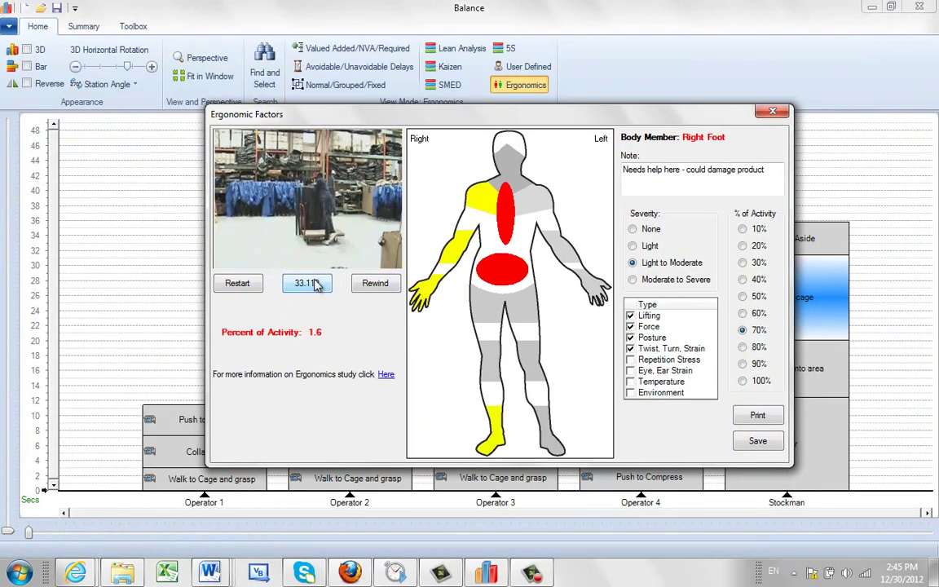
{"action": "left_click", "coordinate": [758, 441]}
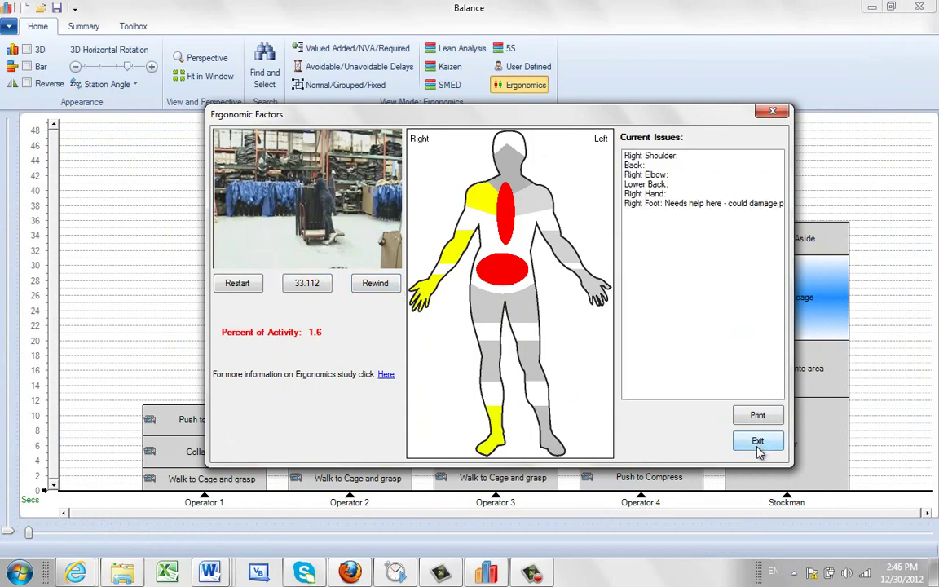
{"action": "left_click", "coordinate": [757, 447]}
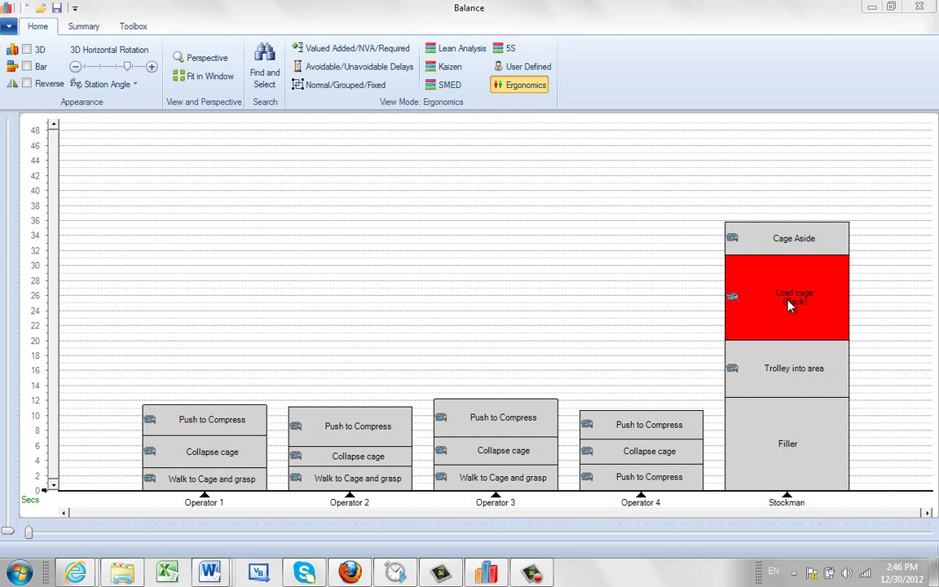
Switch the balance chart's view mode to Valued Added/NVA/Required.
{"action": "left_click", "coordinate": [335, 51]}
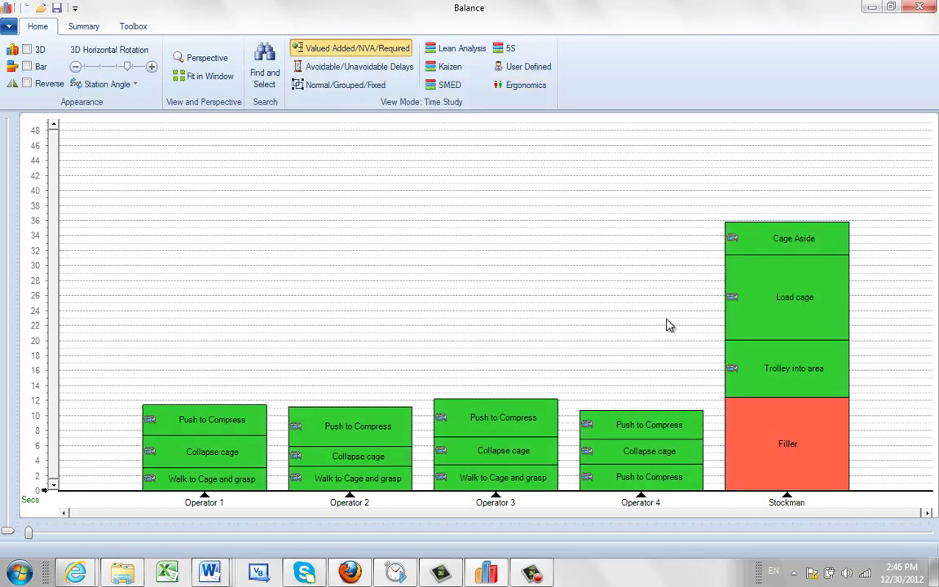
{"action": "mouse_move", "coordinate": [818, 326]}
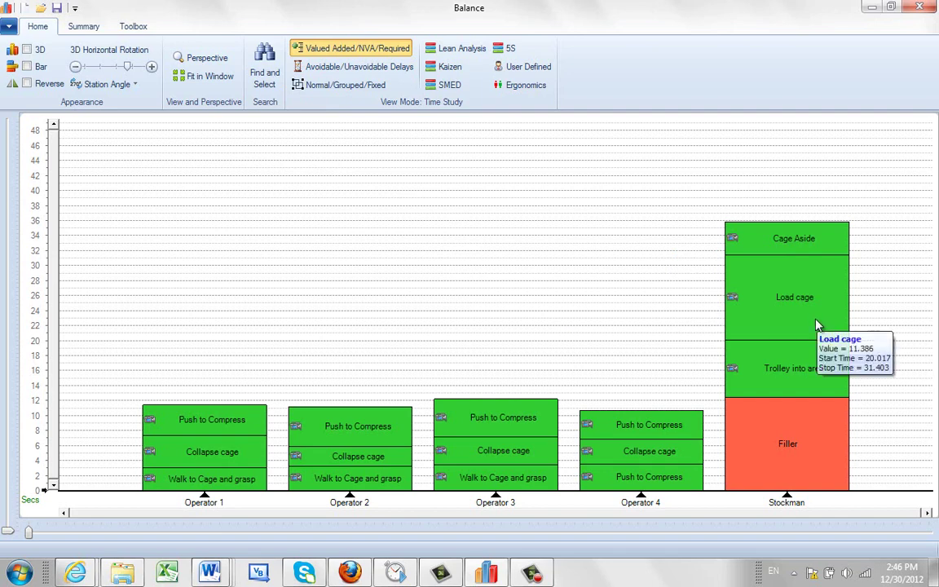